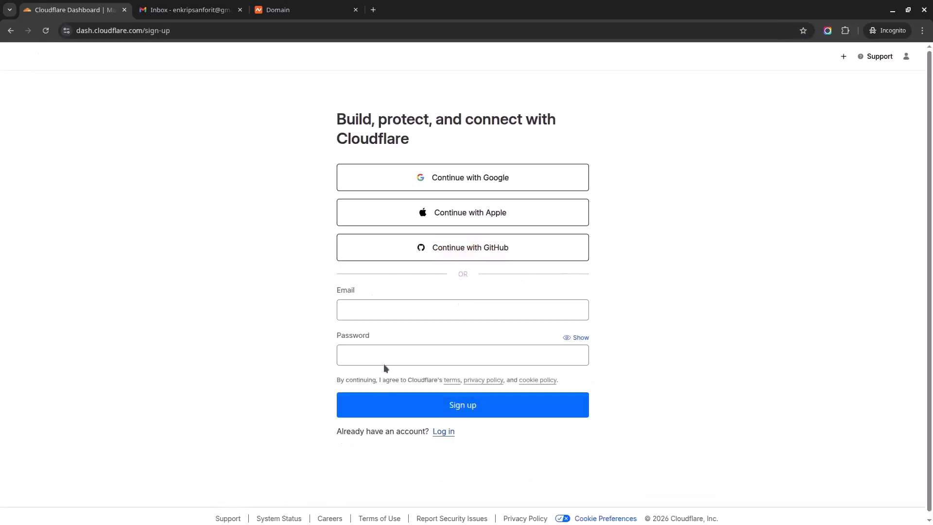
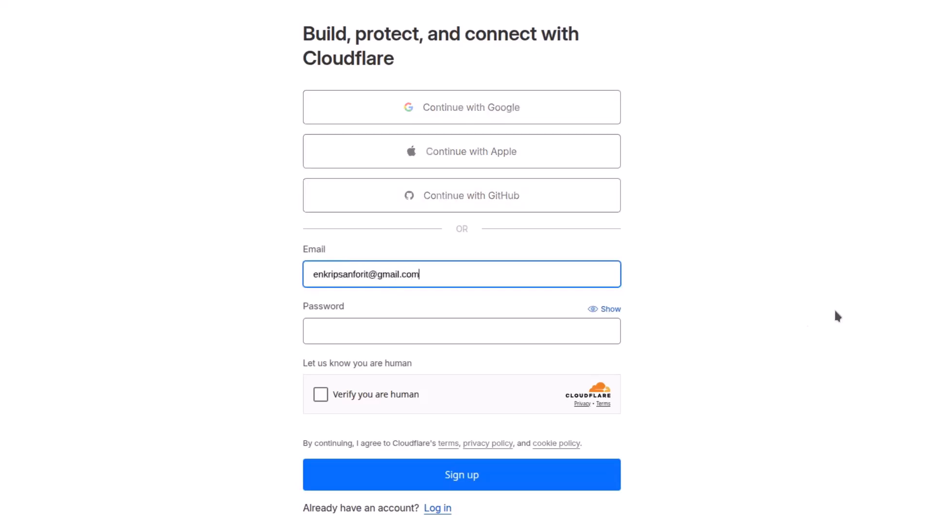
Sign up for a Cloudflare account with an e-mail address and password, passing the human check
click(438, 335)
text(••••••••••)
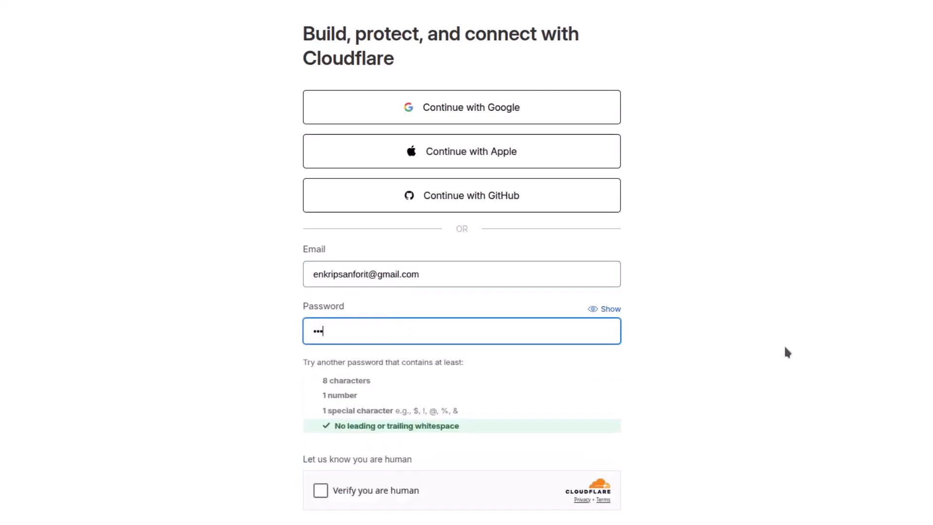
scroll(783, 347, down, 4)
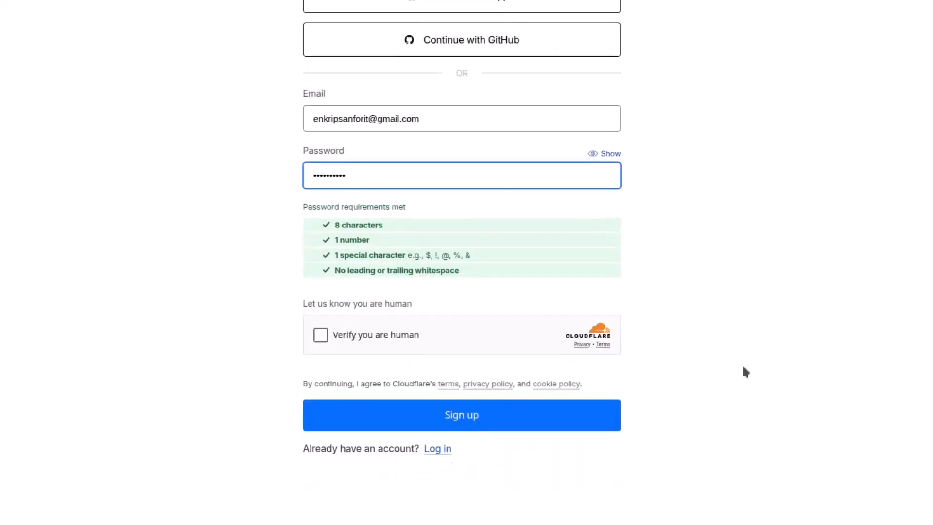
click(368, 313)
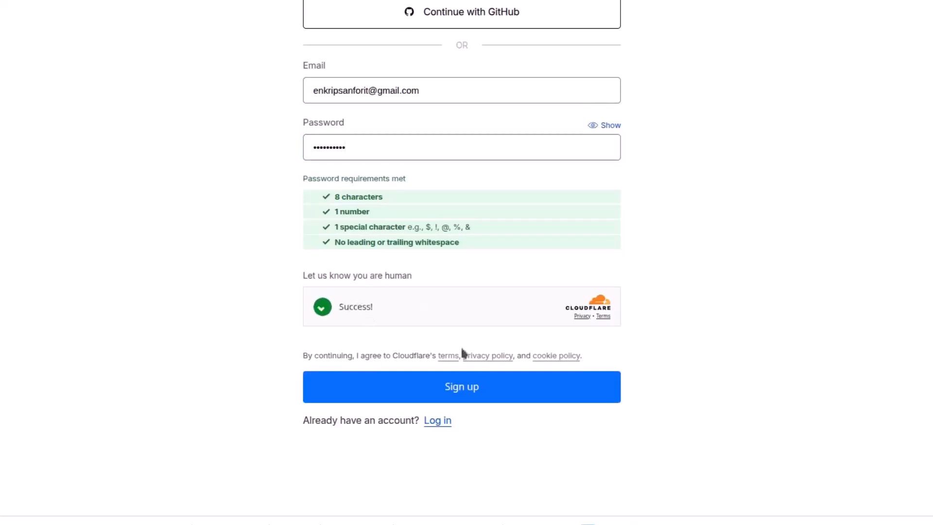
click(410, 387)
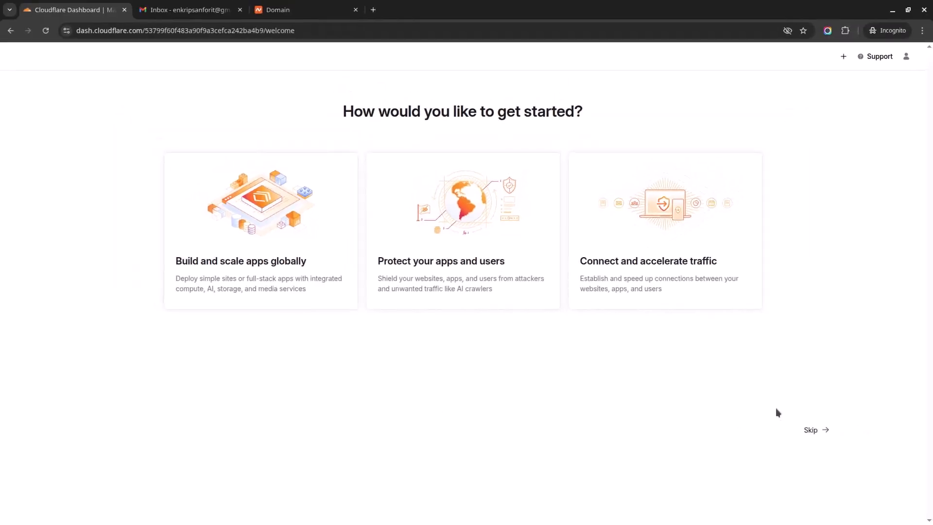
Skip the getting-started choices and dismiss the sidebar update tip and pinning tour popup
click(809, 430)
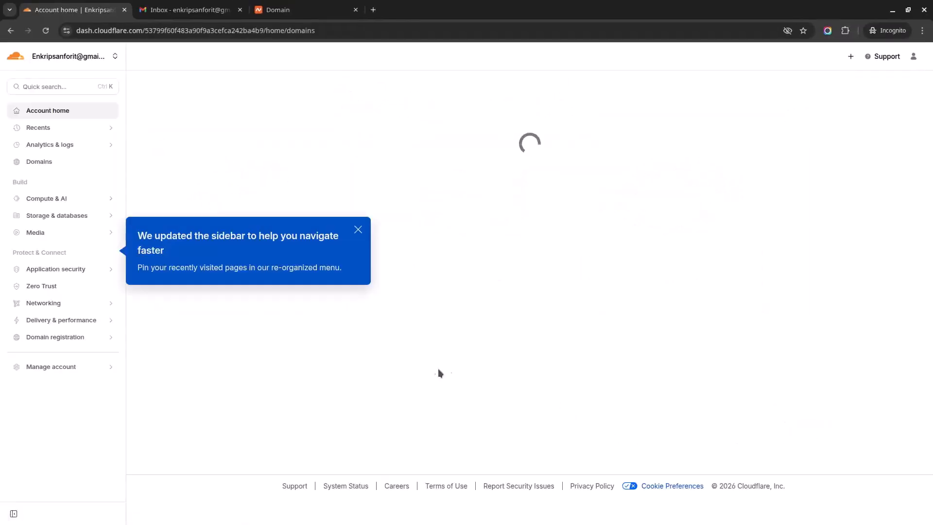
click(358, 234)
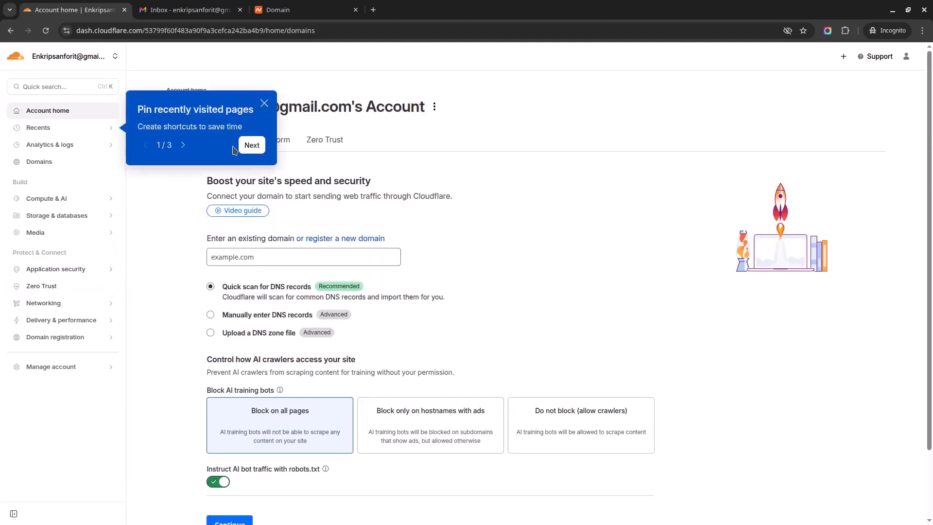
click(264, 103)
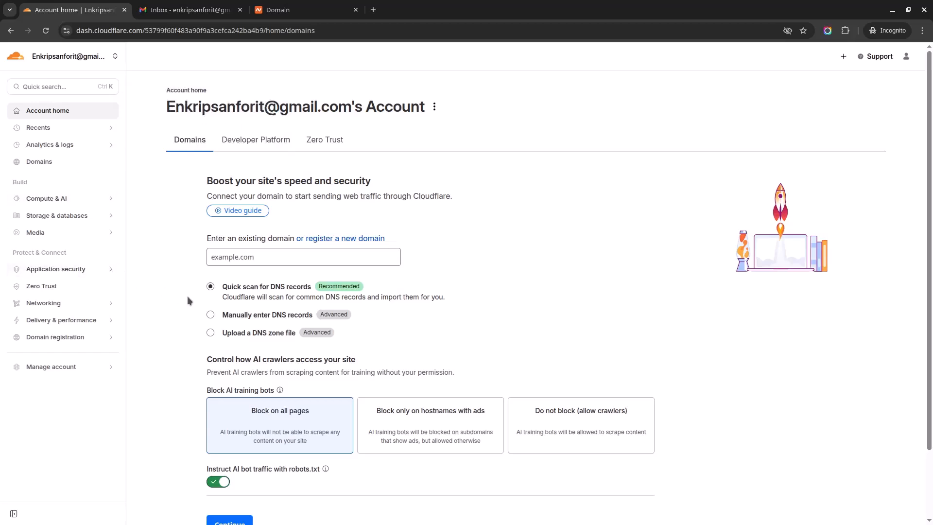
scroll(171, 231, down, 1)
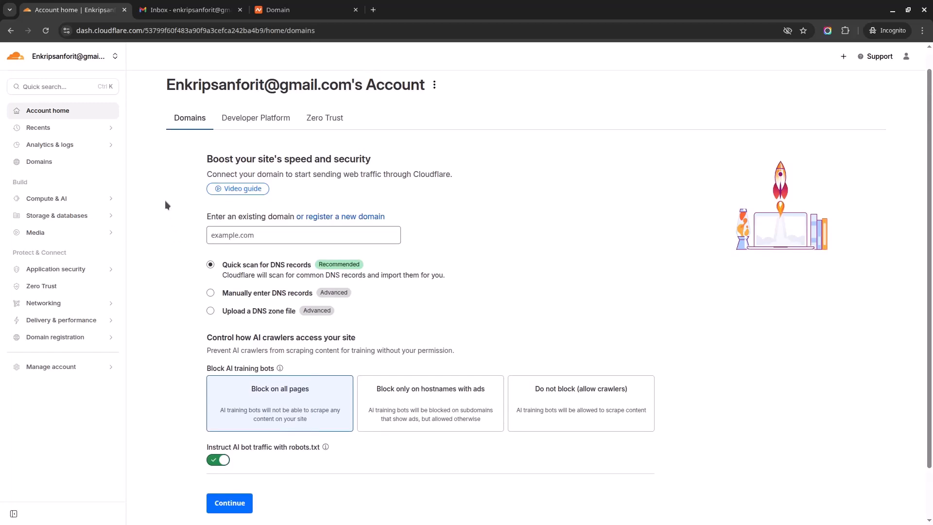
Verify the account's e-mail address using the link in Cloudflare's Gmail message
click(174, 14)
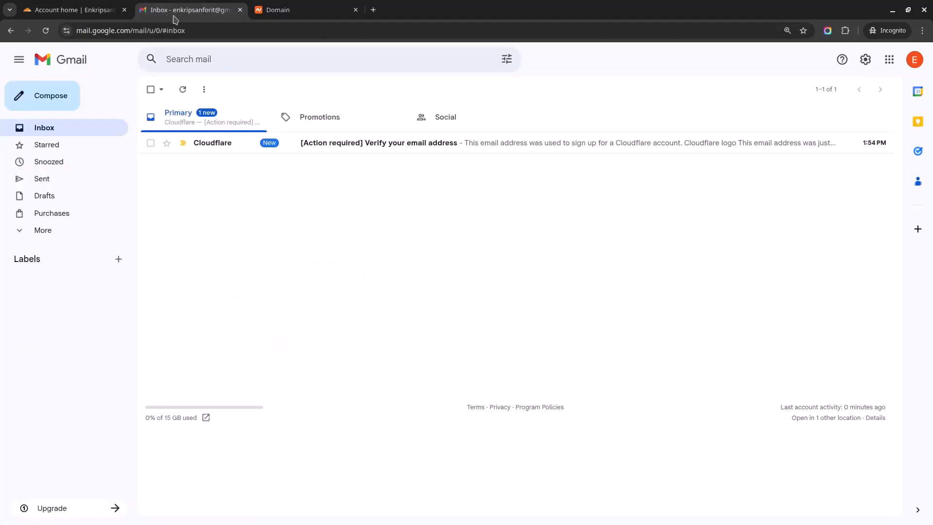
click(358, 155)
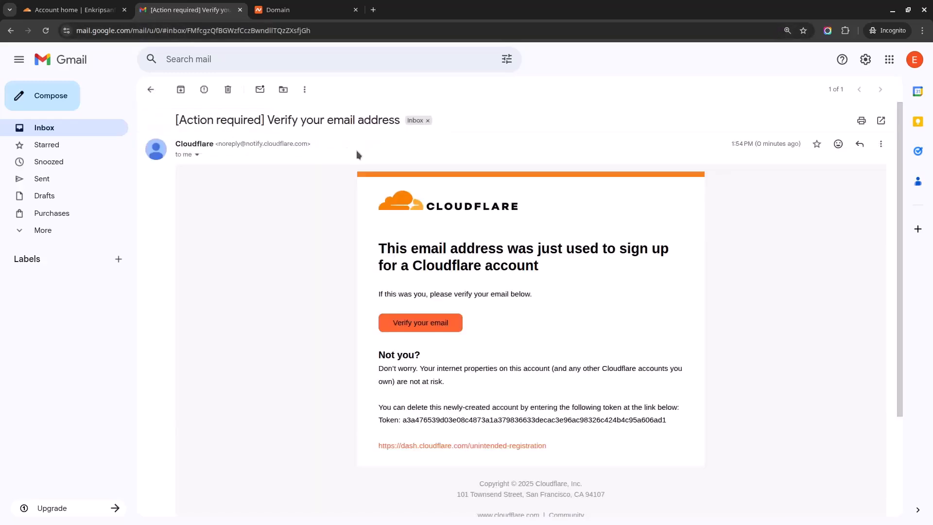
click(430, 327)
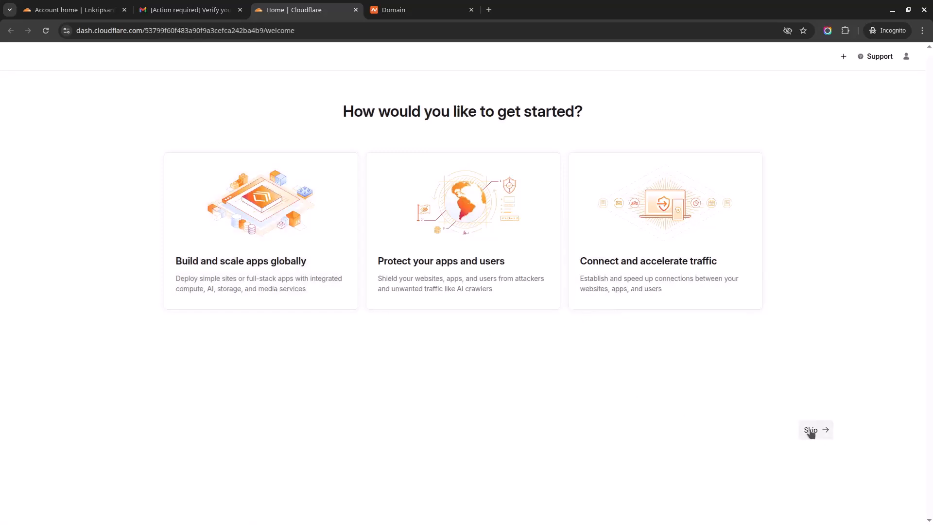
Skip the getting-started choices and open the account's Configurations page
click(811, 430)
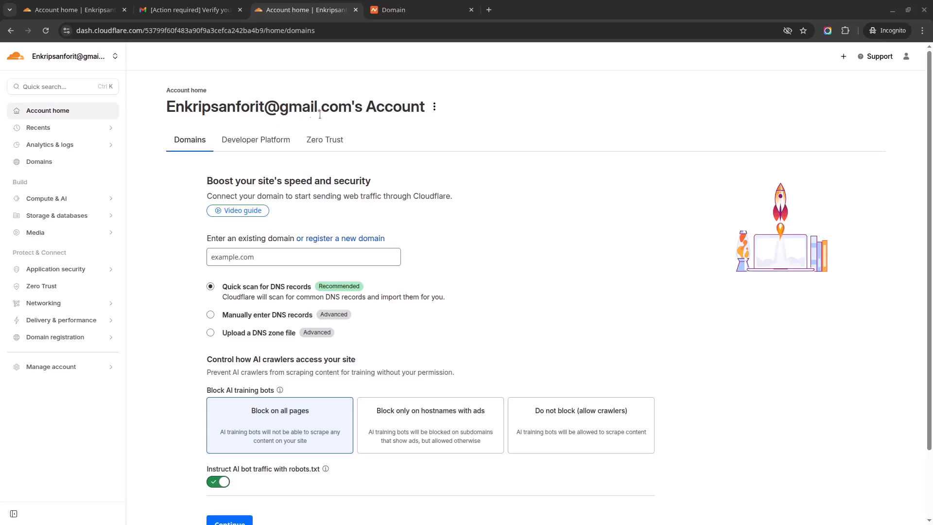
click(435, 110)
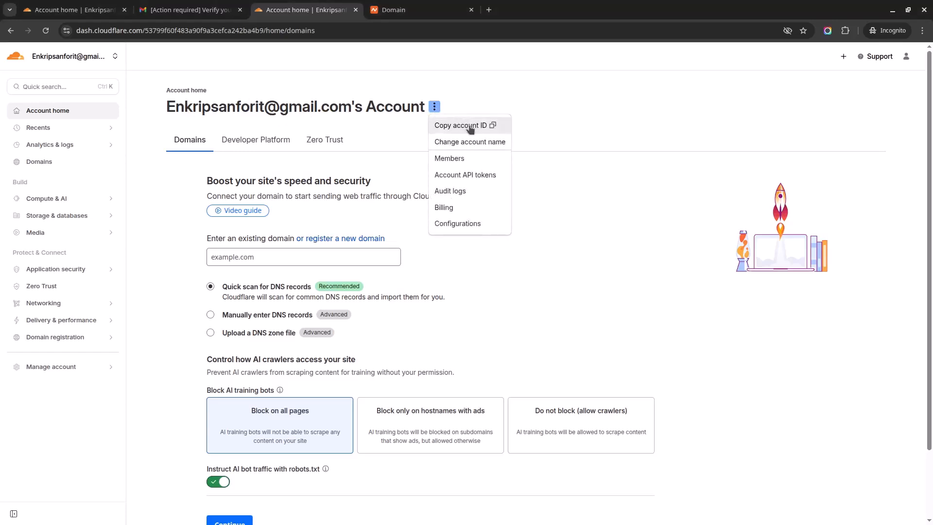
click(467, 224)
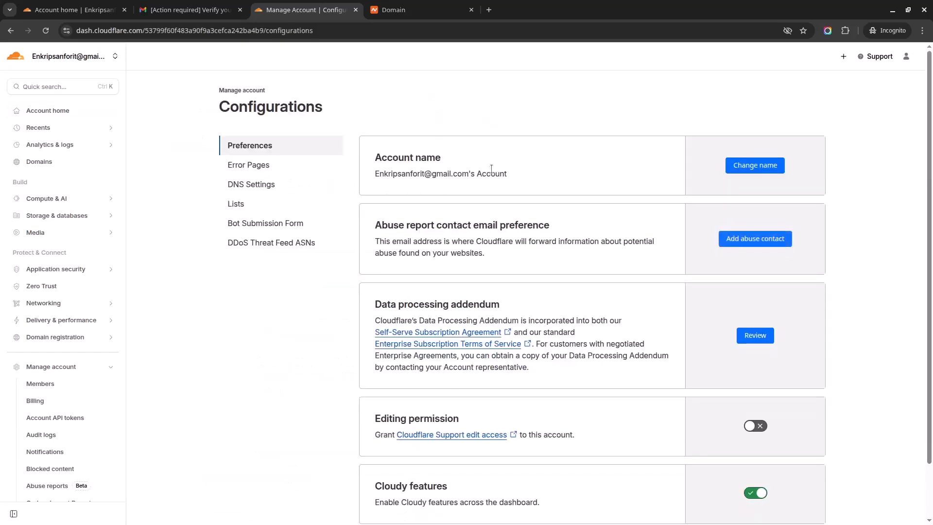
Rename the account, replacing its e-mail suffix with 'IT', and save
click(754, 165)
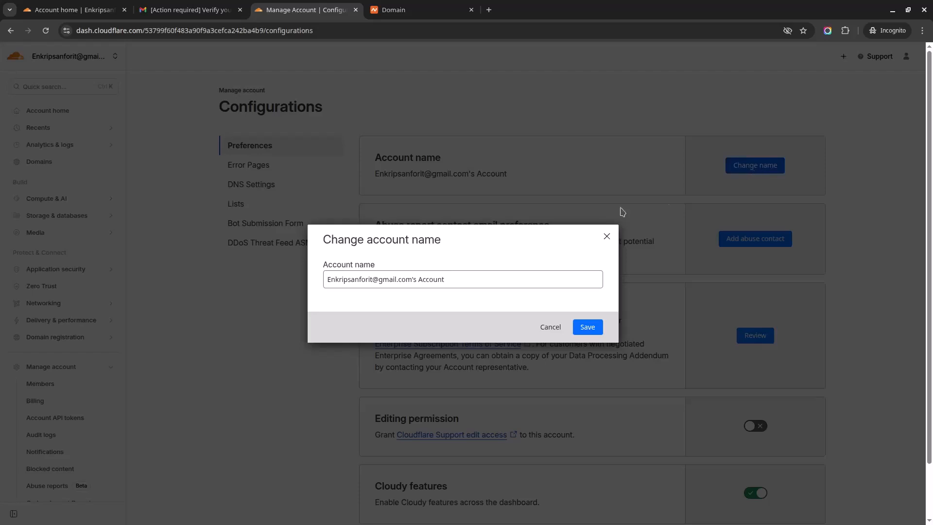
drag(445, 279, 478, 277)
click(375, 278)
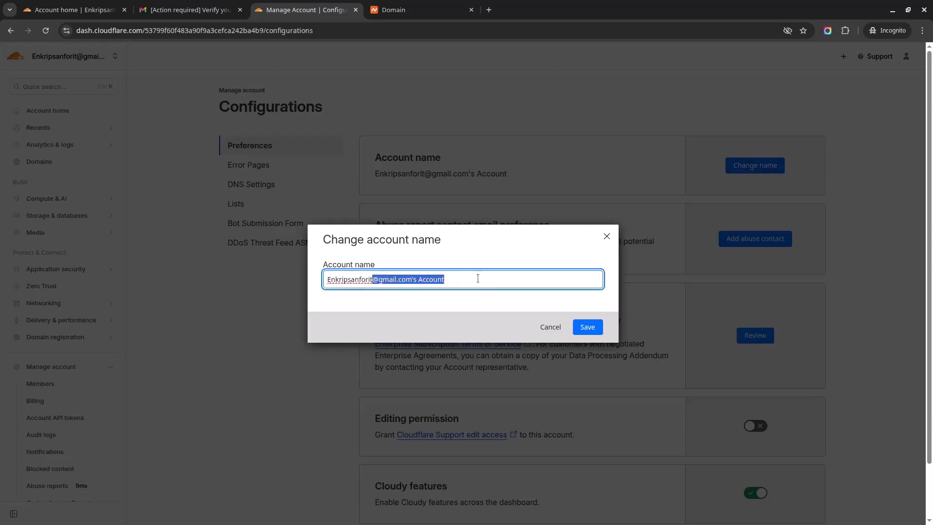
key(BackSpace)
key(BackSpace)
key(BackSpace)
text(IT)
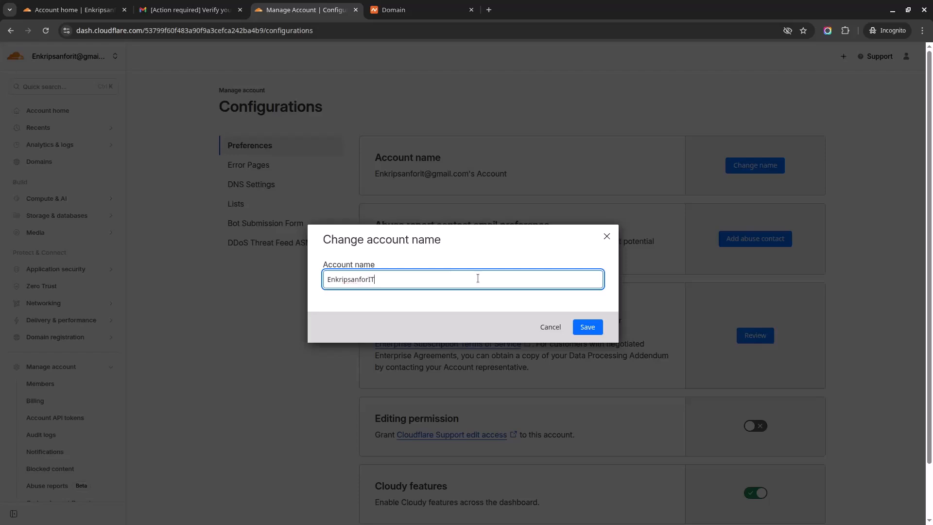
click(587, 327)
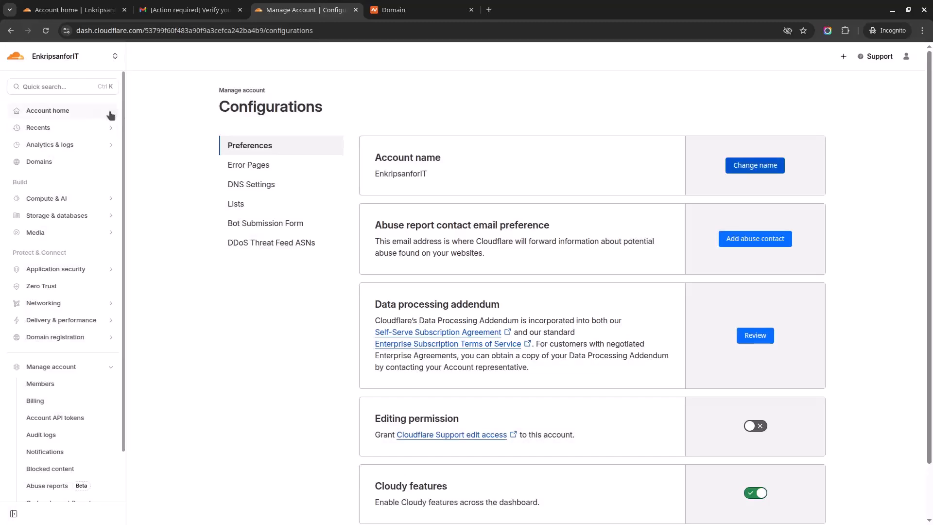
Add swiftpearls.com as a new domain with the robots.txt AI-bot instruction turned off
click(58, 113)
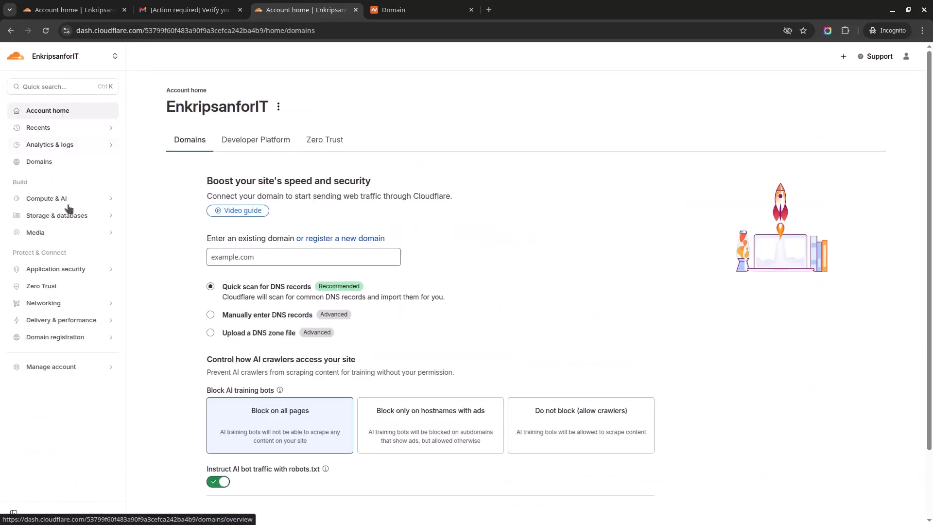
click(268, 257)
text(swift)
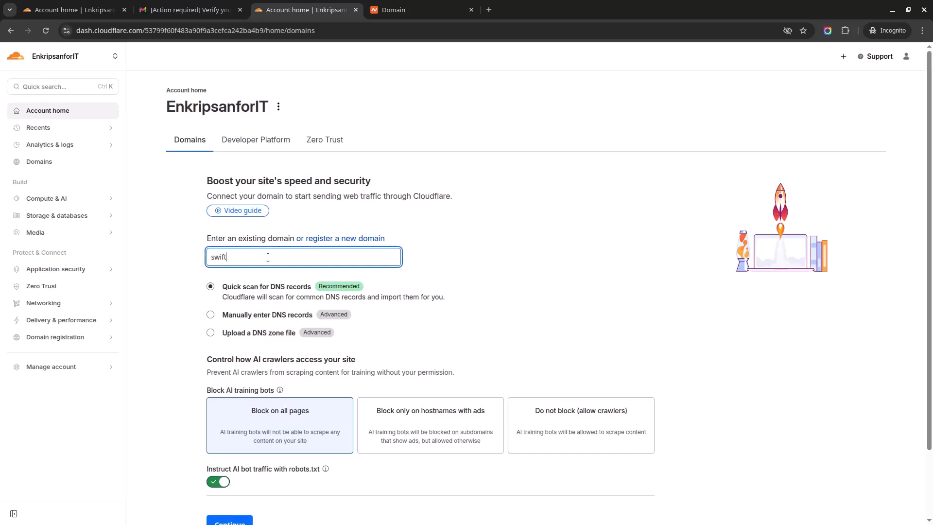
text(pearls.com)
scroll(291, 306, down, 2)
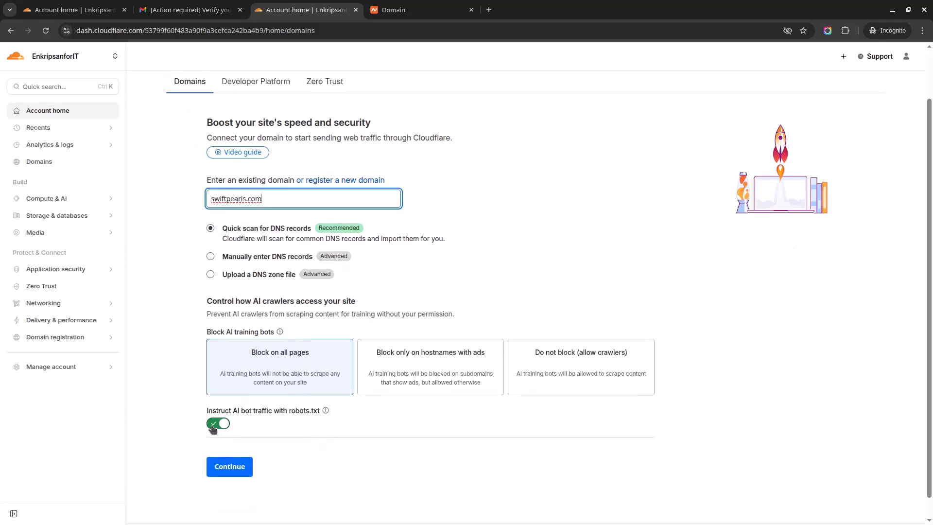
click(214, 425)
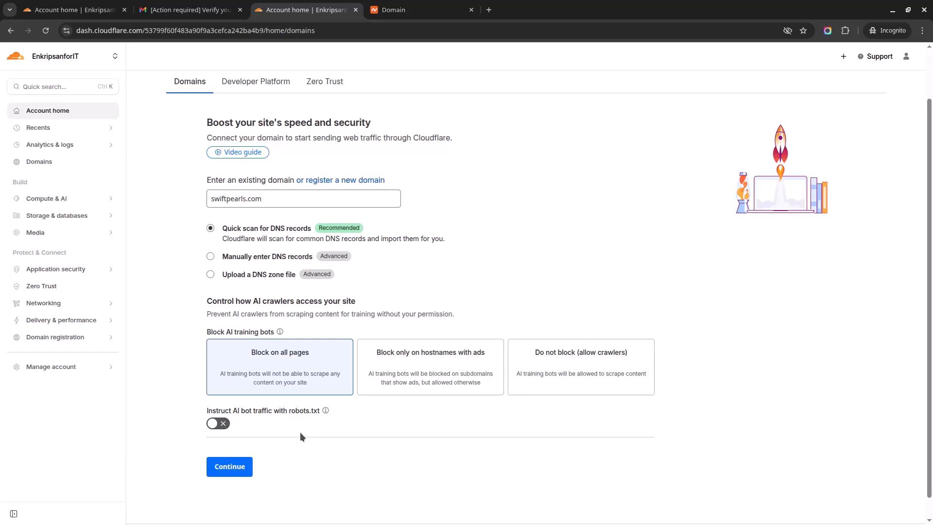
click(241, 473)
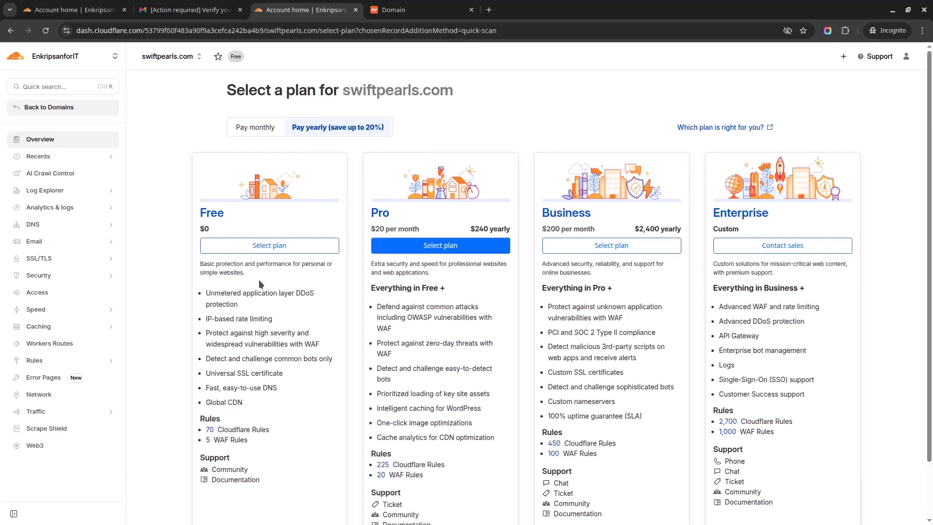
Choose the Free plan for swiftpearls.com
mouse_move(262, 347)
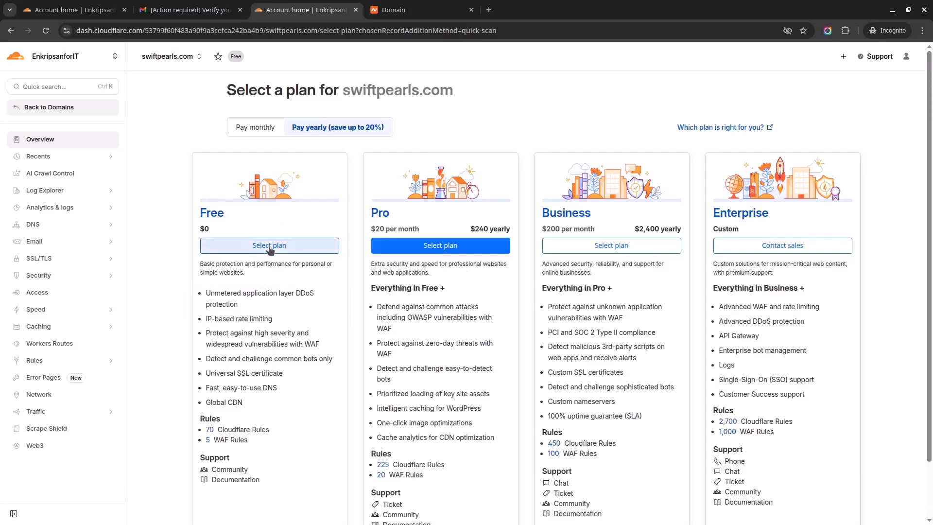
click(284, 249)
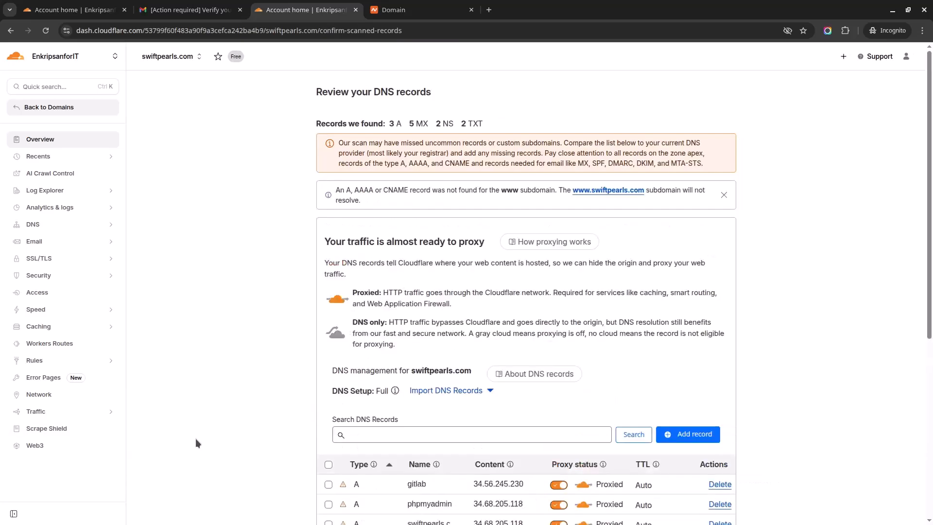
Review the assigned nameservers arturo.ns.cloudflare.com and raquel.ns.cloudflare.com, then go to Namecheap
scroll(195, 438, down, 5)
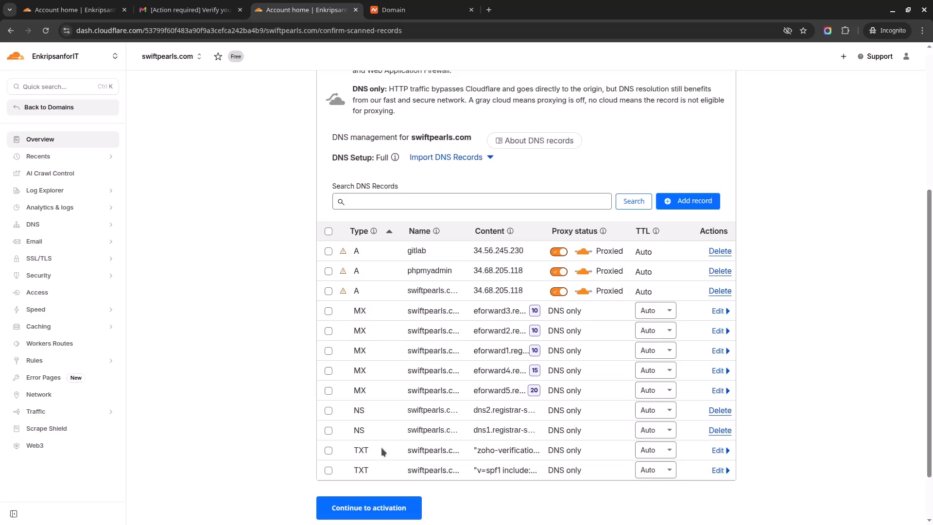
scroll(383, 477, down, 2)
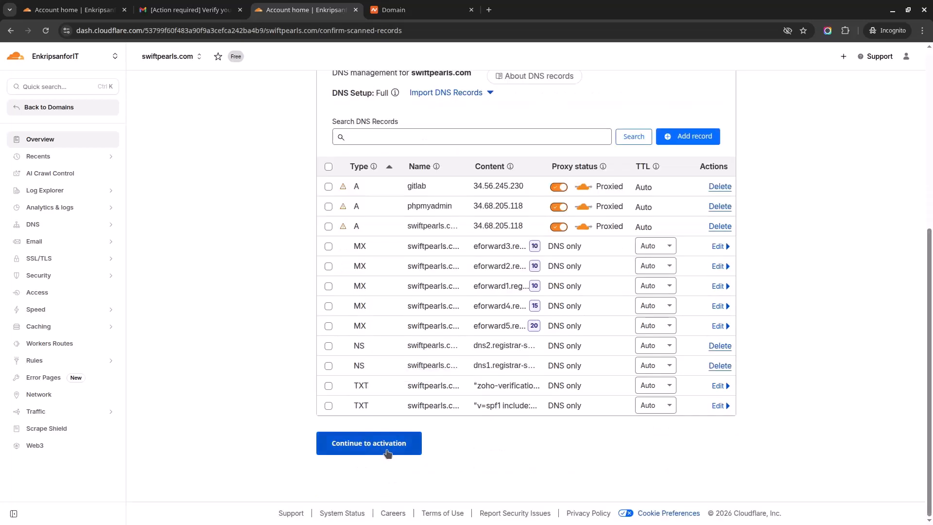
click(387, 453)
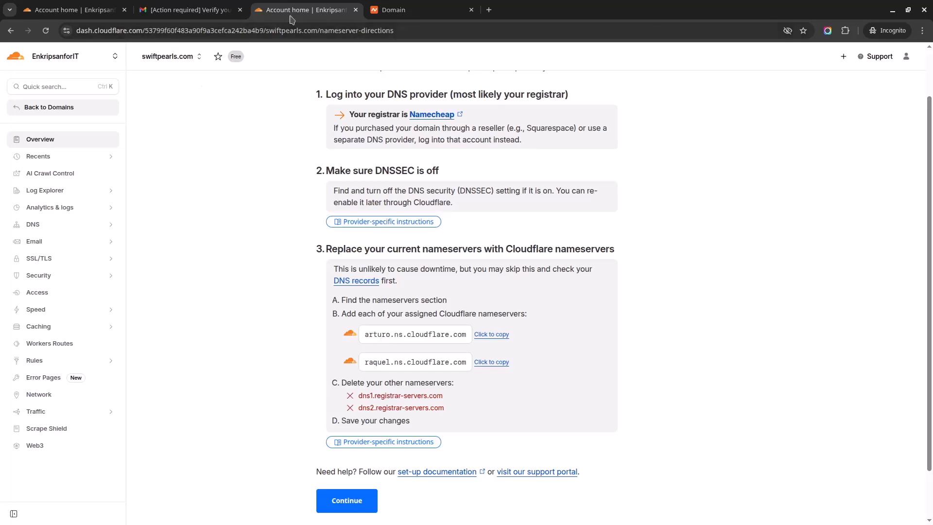
click(417, 9)
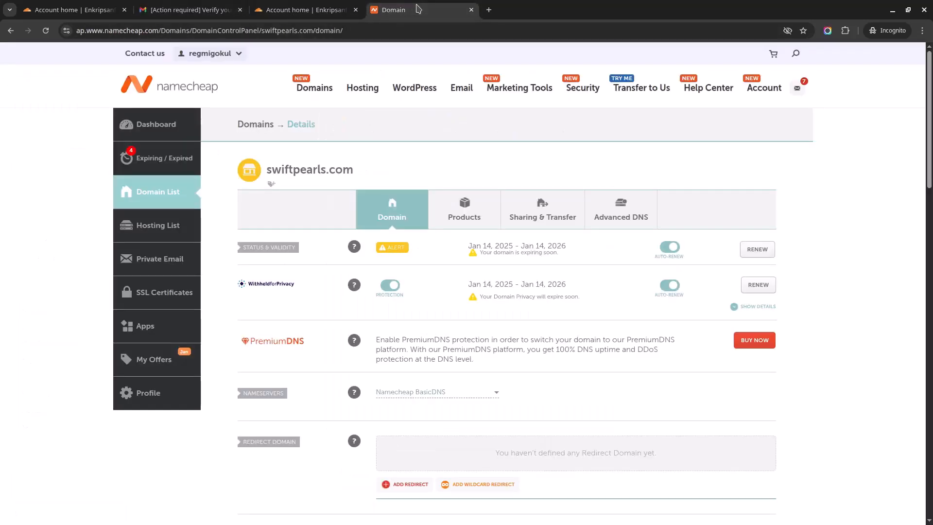
Open swiftpearls.com's management page from the Namecheap Domain List
click(156, 131)
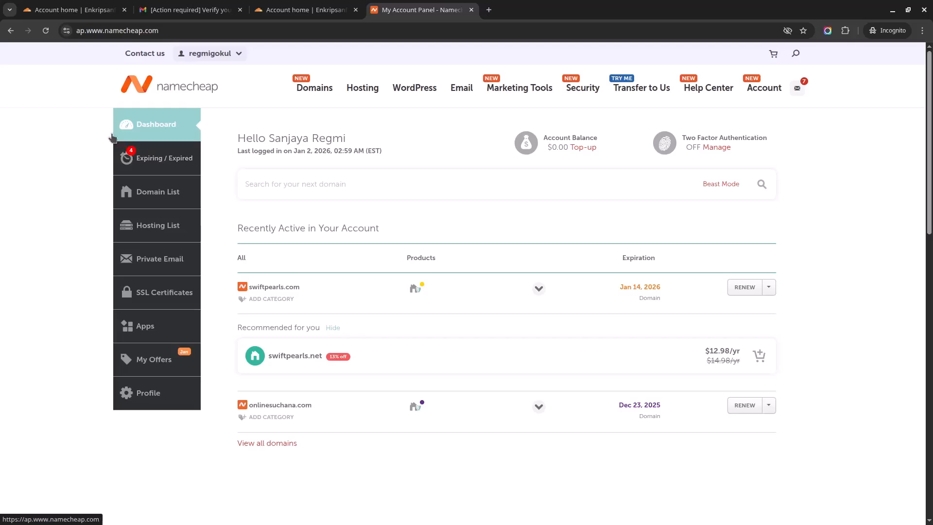
click(161, 194)
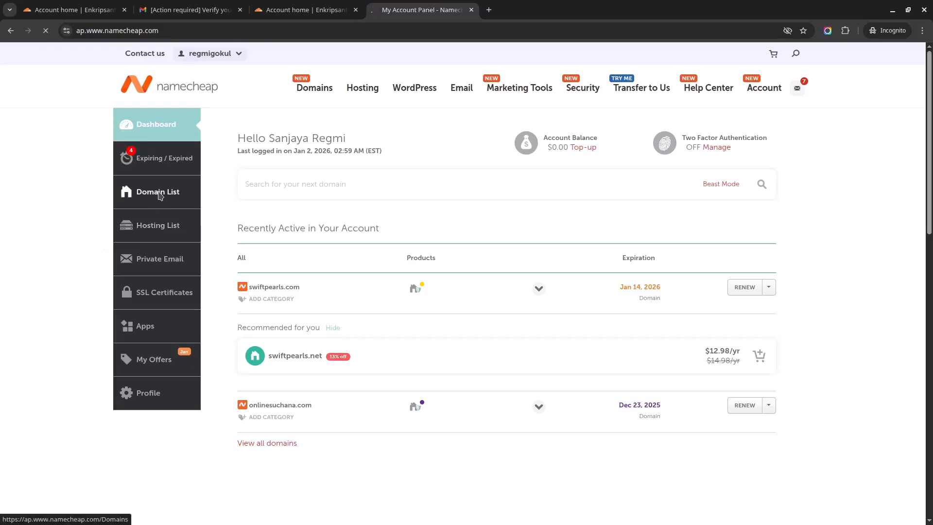
click(782, 404)
click(776, 421)
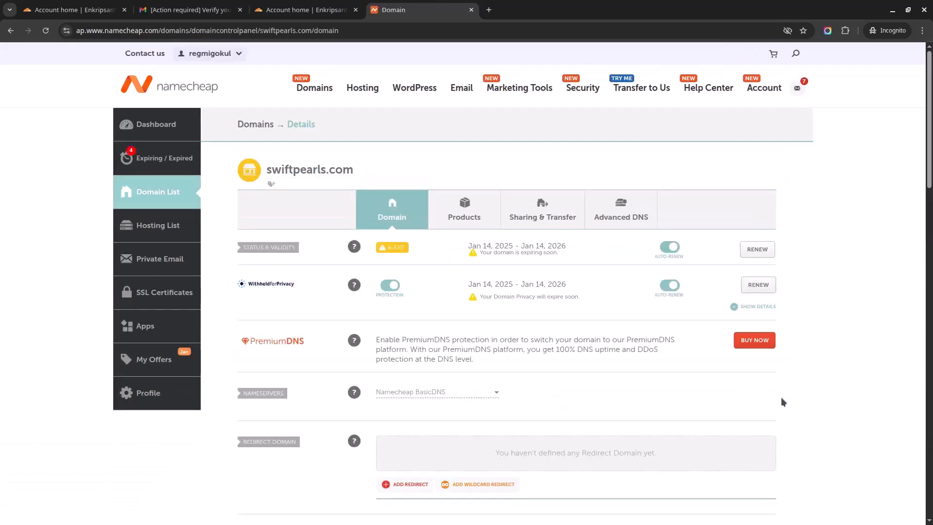
Switch swiftpearls.com's nameservers to Custom DNS and bring up Cloudflare's nameserver directions
scroll(238, 275, down, 3)
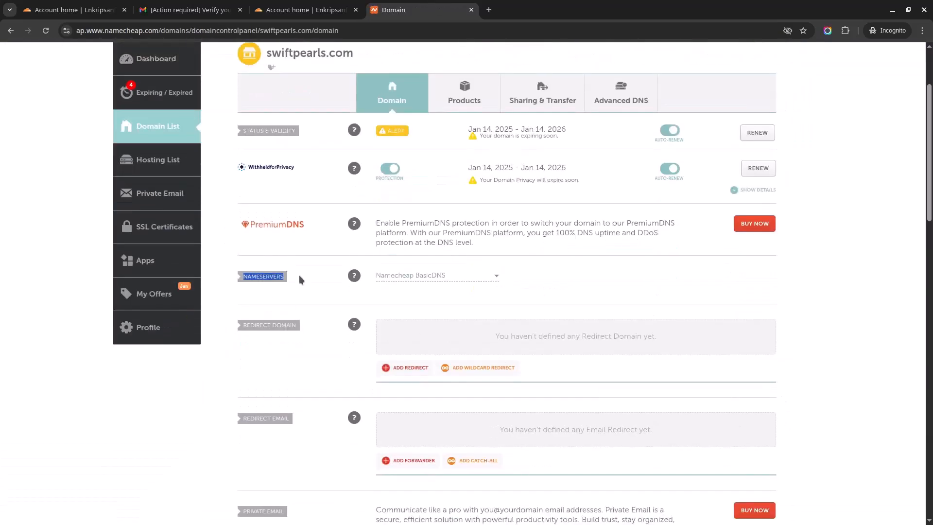
click(483, 277)
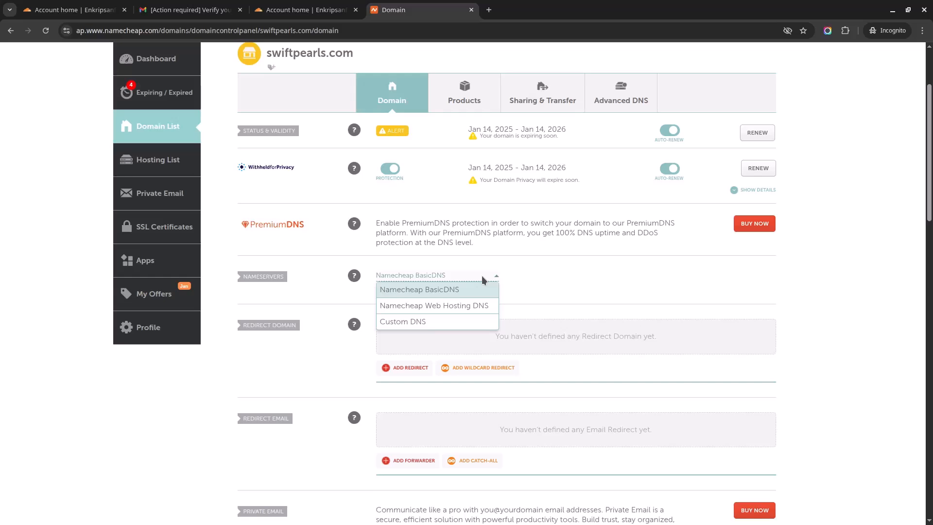
click(459, 321)
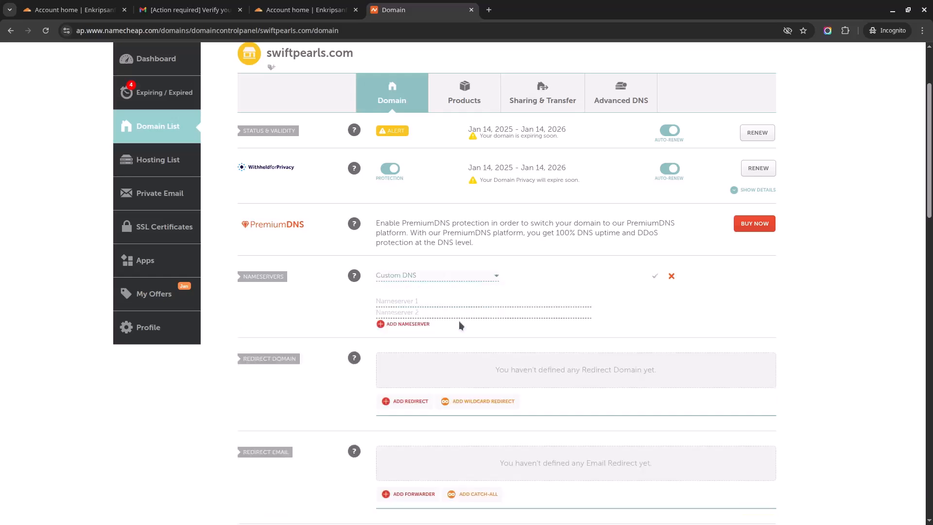
click(73, 10)
click(301, 9)
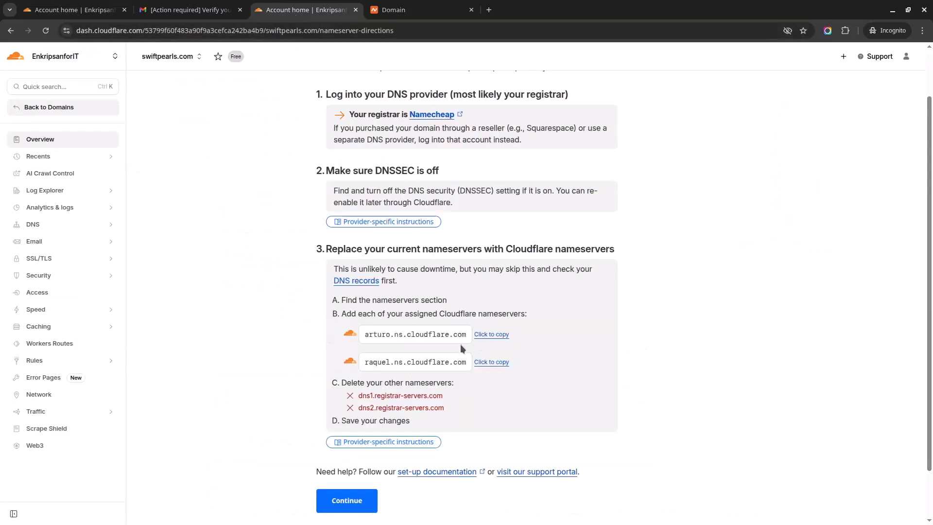
Put arturo.ns.cloudflare.com into Namecheap's Nameserver 1 field
click(486, 334)
click(393, 10)
click(431, 300)
key(ctrl+v)
Put raquel.ns.cloudflare.com into Nameserver 2 and save the custom nameservers
click(287, 10)
click(490, 362)
click(414, 11)
click(427, 312)
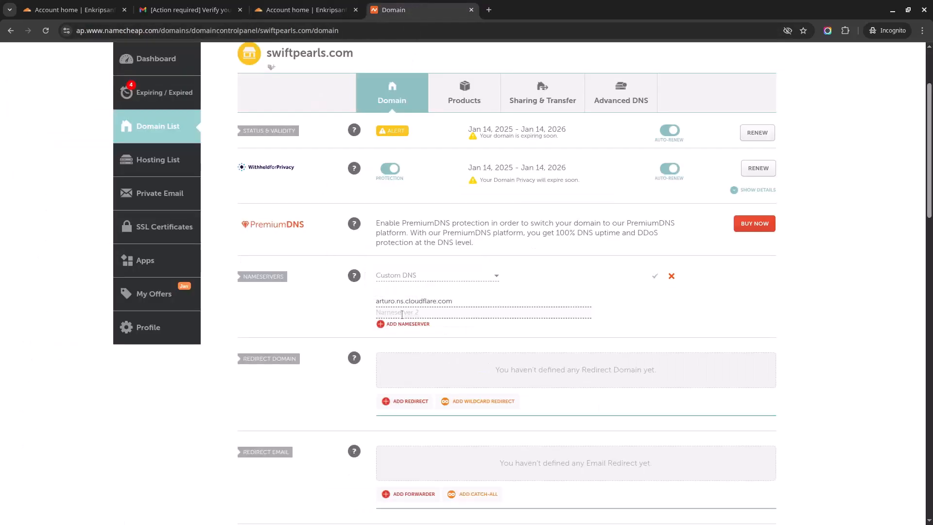
key(ctrl+v)
click(654, 277)
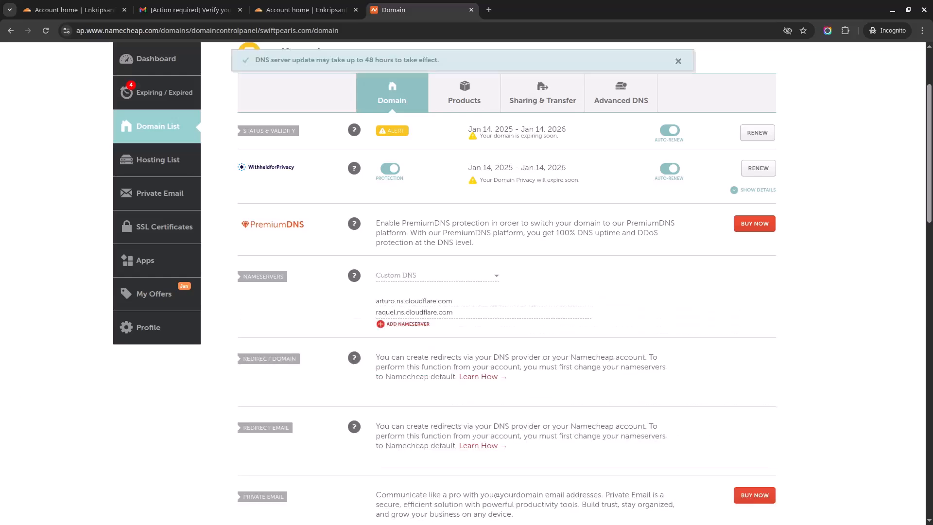
drag(247, 60, 458, 63)
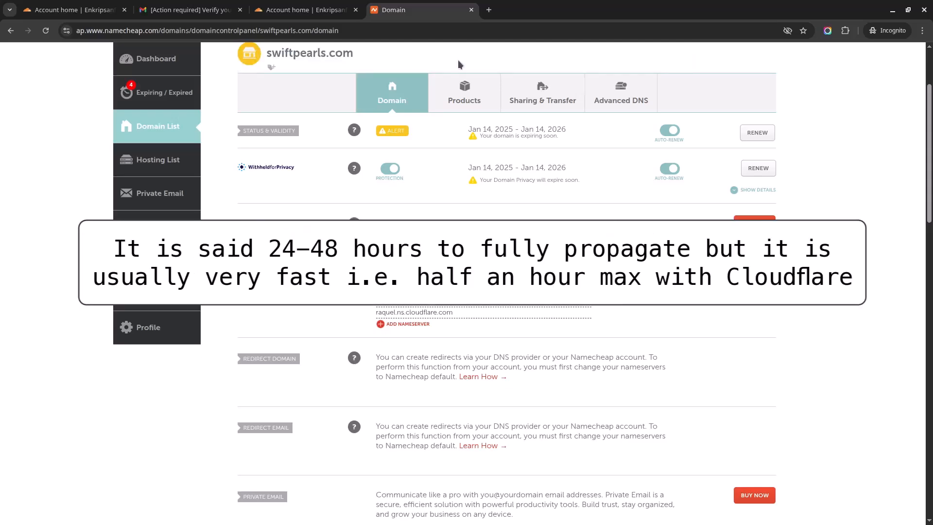
Finish Cloudflare's nameserver setup steps for swiftpearls.com
click(279, 10)
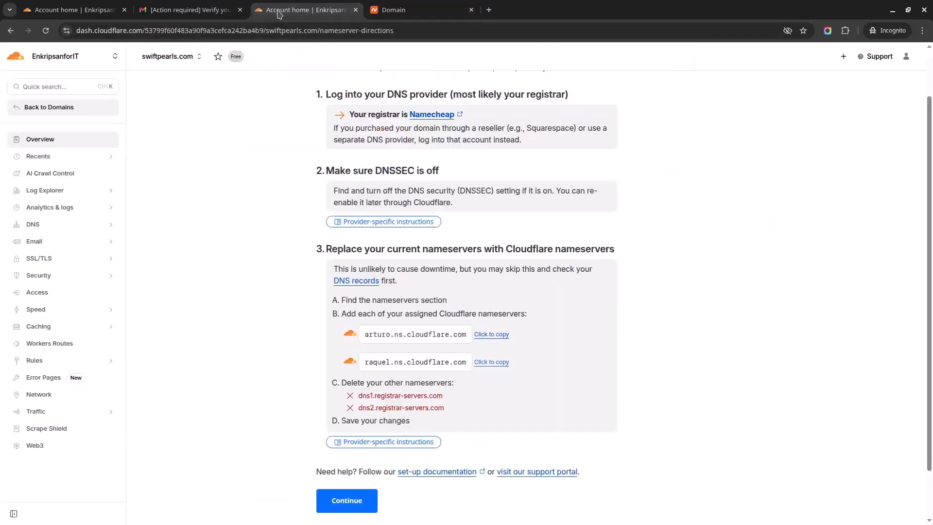
scroll(340, 340, down, 1)
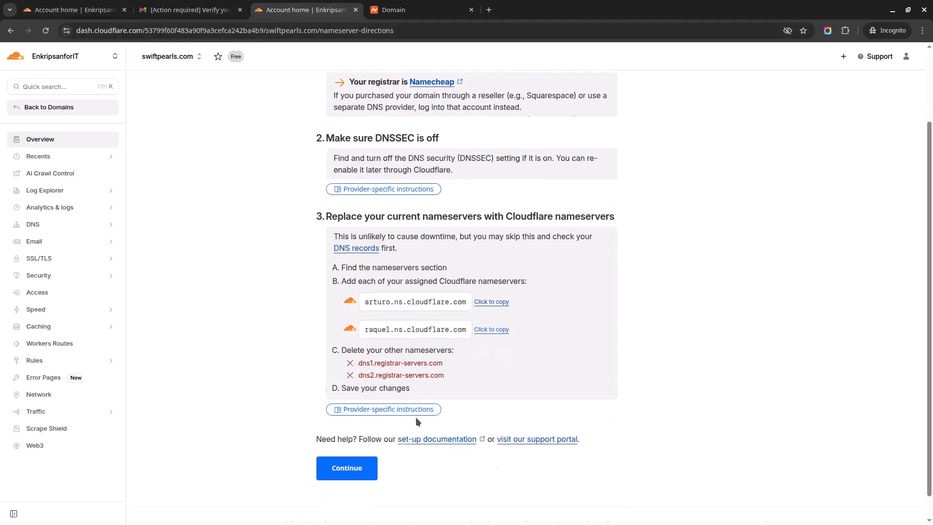
click(347, 450)
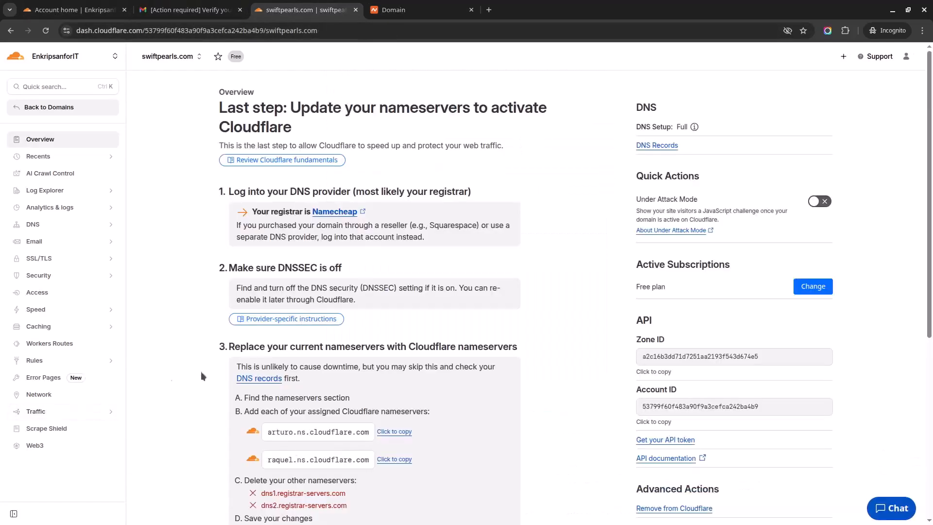
Request an immediate nameserver check and return to the Domains list showing swiftpearls.com Active
scroll(519, 392, down, 3)
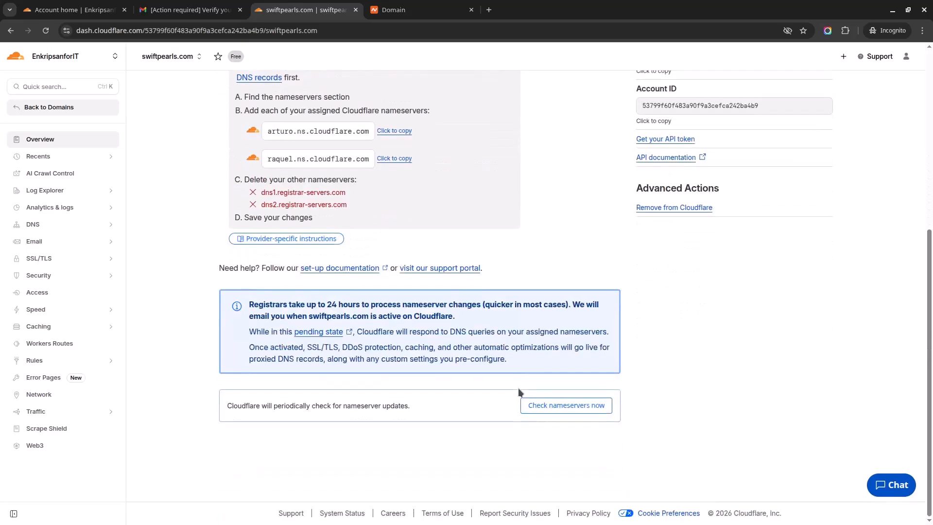
drag(250, 305, 567, 308)
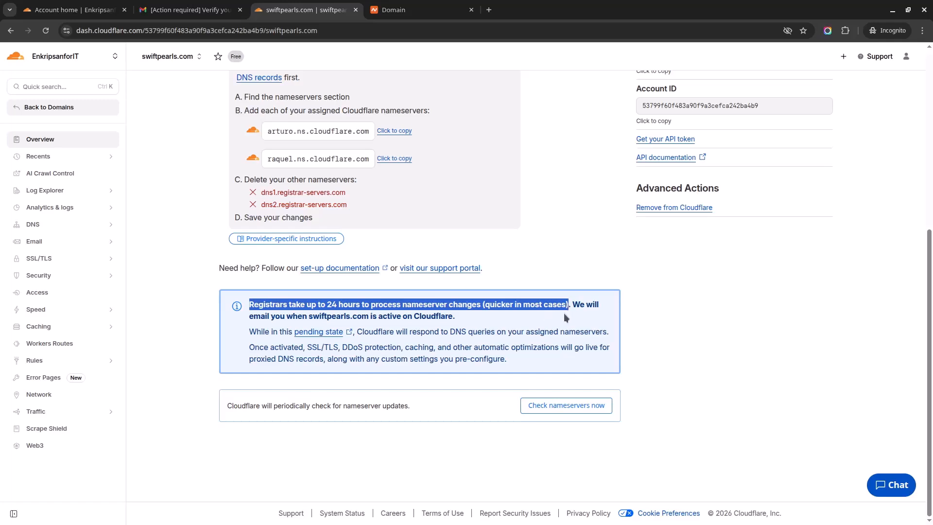
drag(564, 315, 571, 304)
click(550, 409)
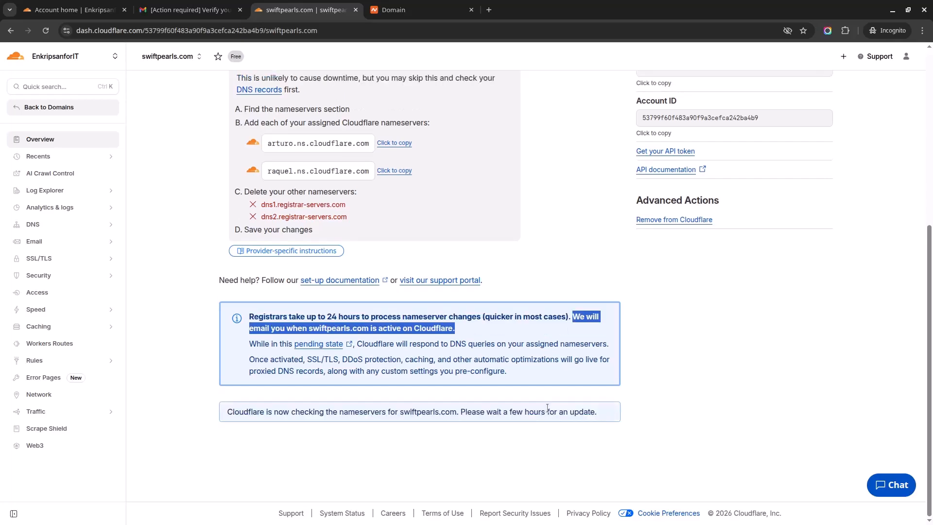
scroll(547, 408, up, 10)
click(52, 109)
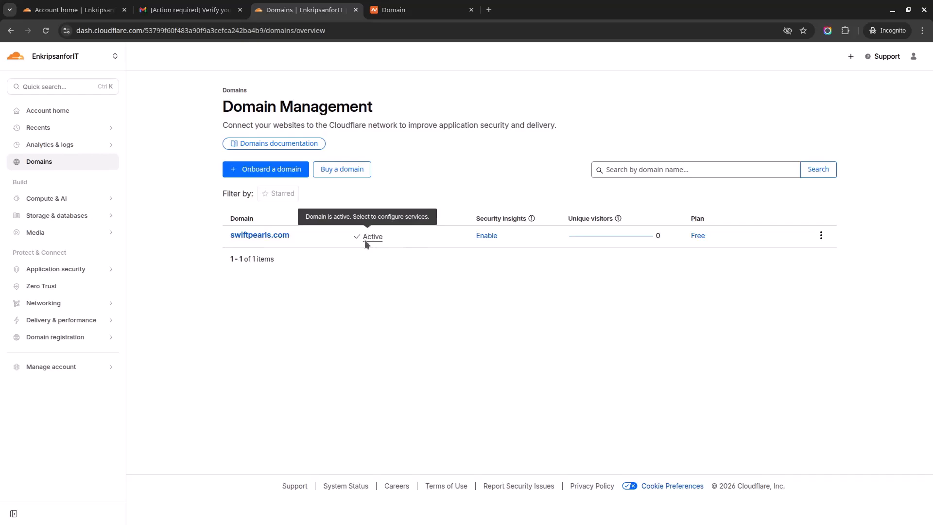
Open the swiftpearls.com overview, then go to its DNS Records list of proxied A and MX records
click(272, 238)
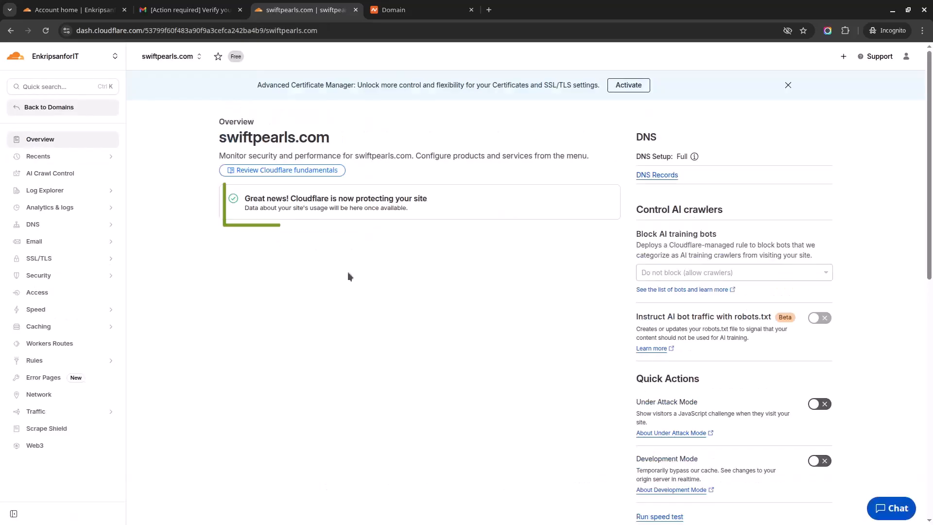
scroll(437, 285, down, 2)
scroll(436, 284, down, 2)
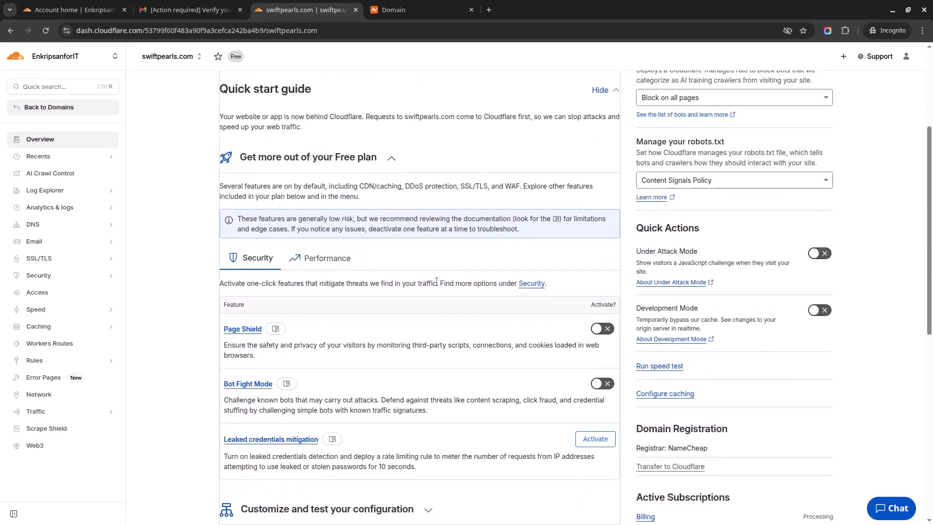
click(65, 223)
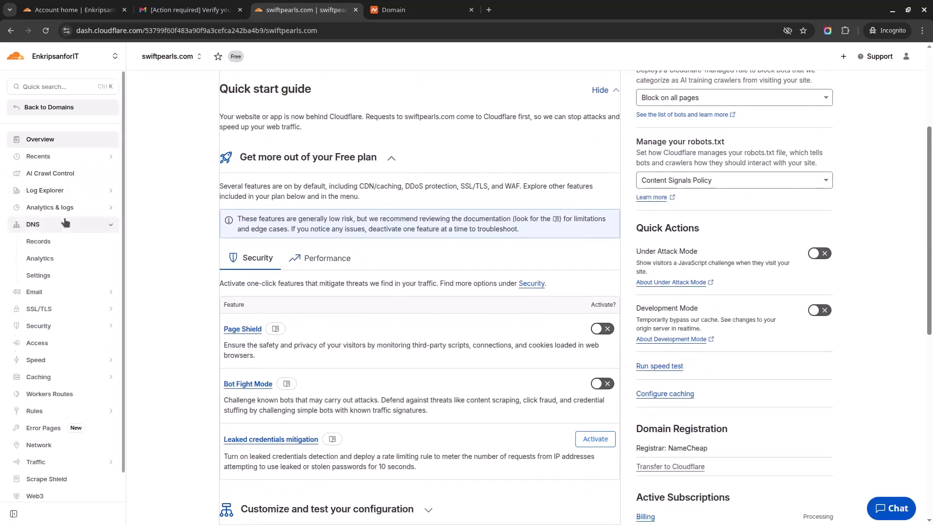
click(53, 245)
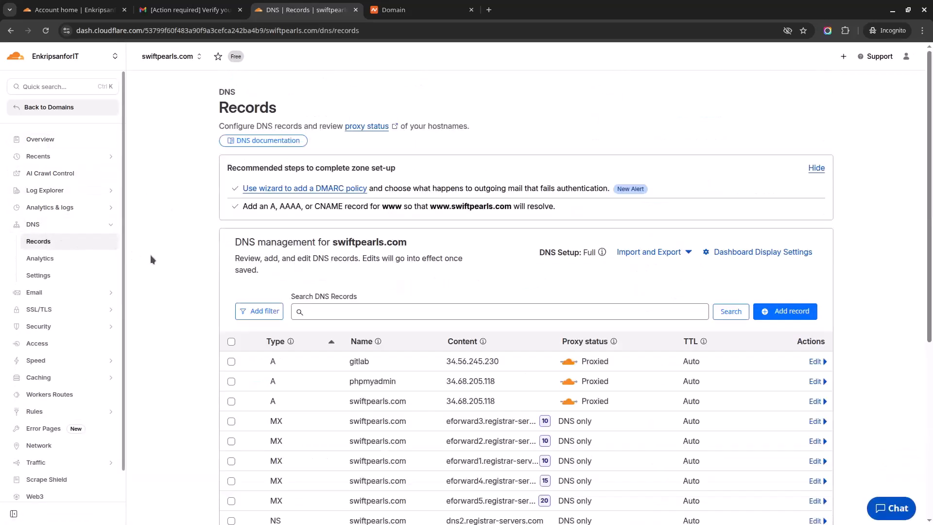
scroll(356, 321, down, 6)
scroll(318, 320, up, 4)
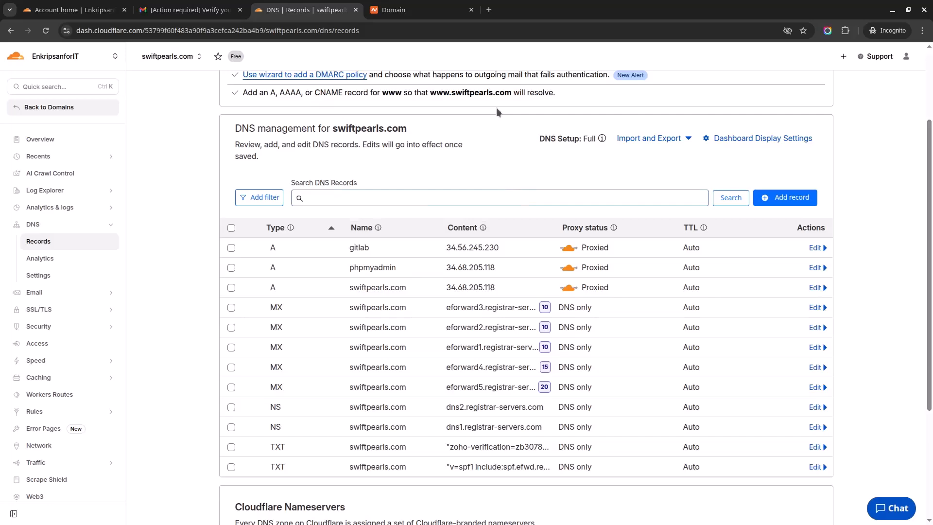
Run an NS record lookup for swiftpearls.com on dnschecker.org in a new tab
click(489, 9)
text(dns)
key(Return)
text(swiftpearls.com)
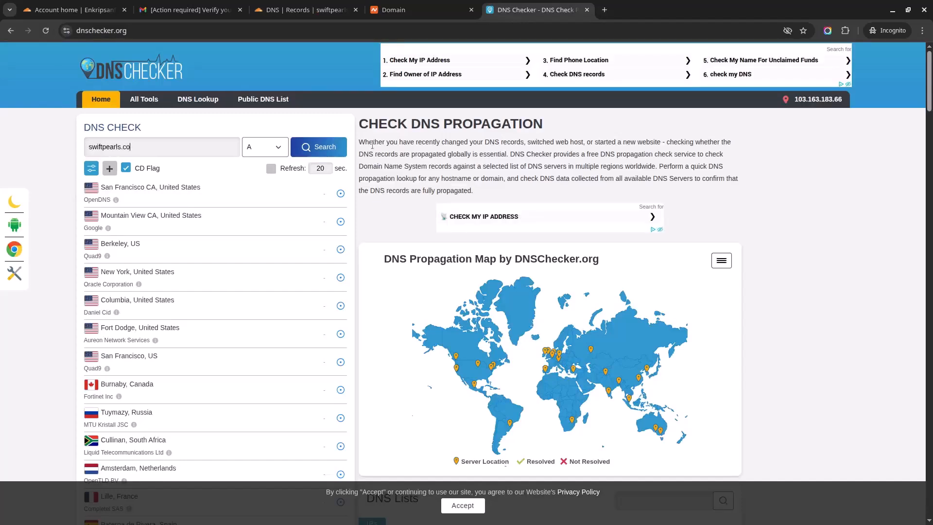
click(278, 153)
click(255, 203)
click(335, 149)
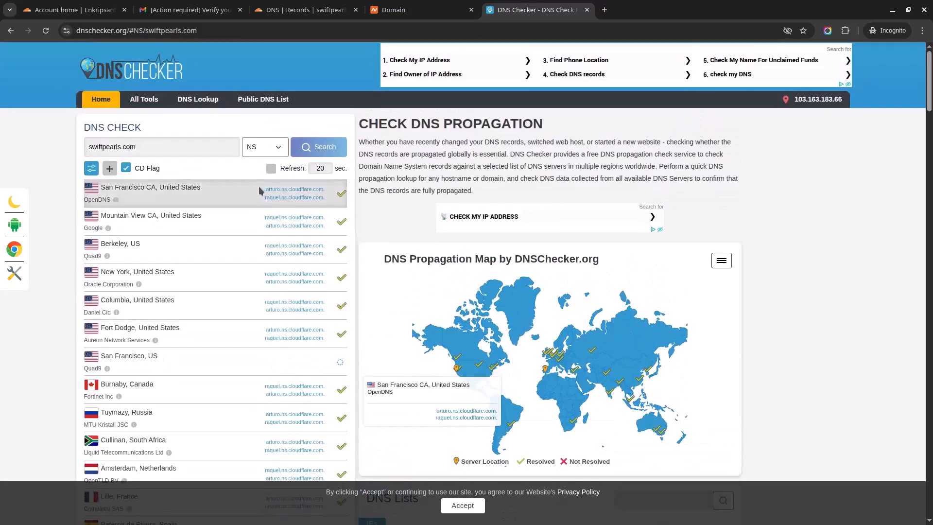
Confirm servers worldwide resolve arturo and raquel.ns.cloudflare.com, then return to Cloudflare's DNS Records
scroll(274, 291, down, 2)
scroll(274, 291, down, 1)
scroll(275, 291, up, 4)
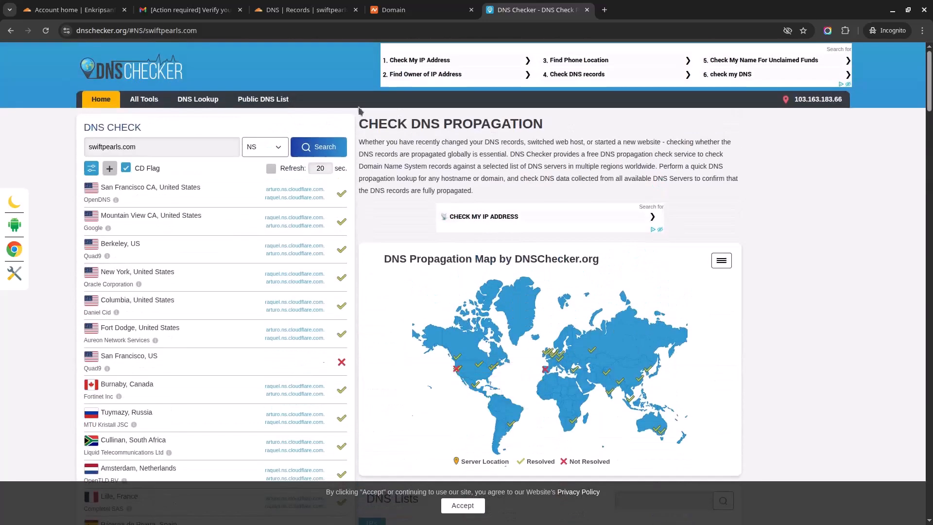
click(303, 10)
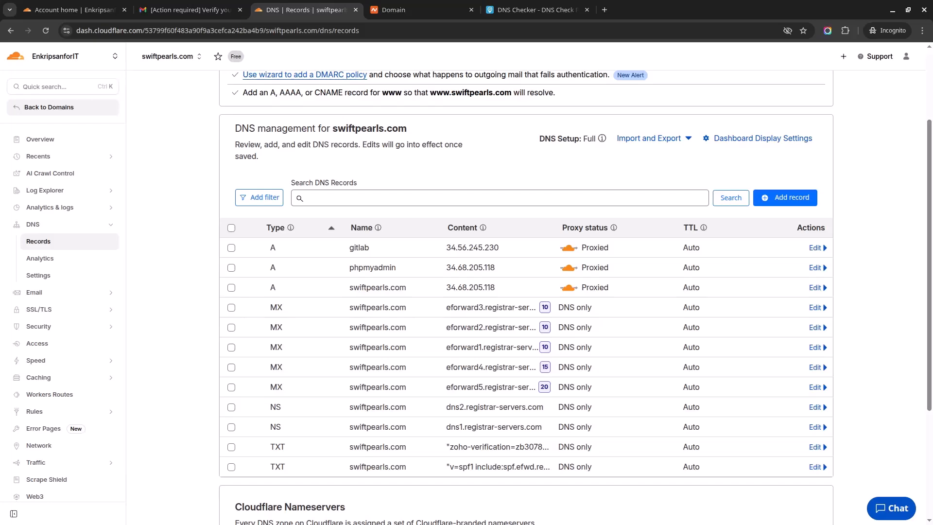